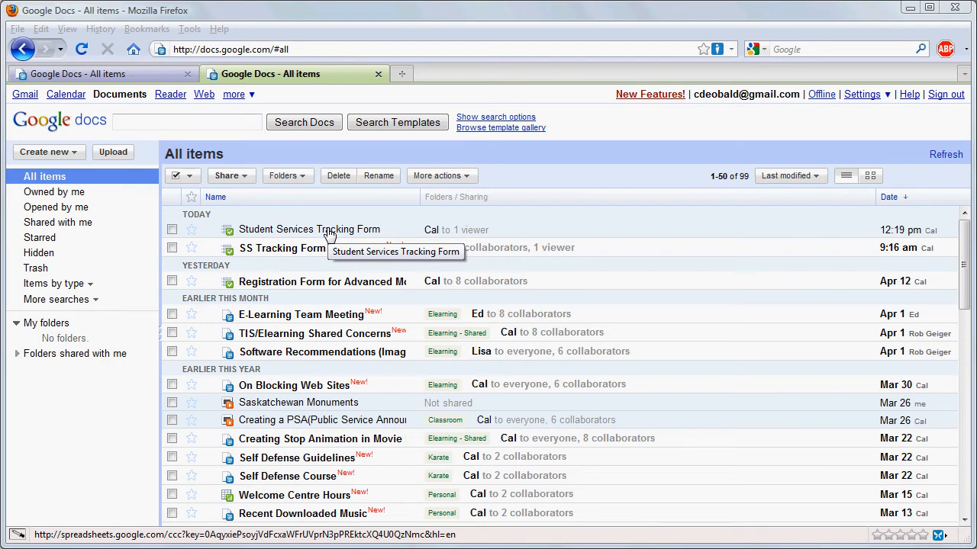
Step: Open the Student Services Tracking Form spreadsheet and make a copy of it without copying the collaborators
click(329, 233)
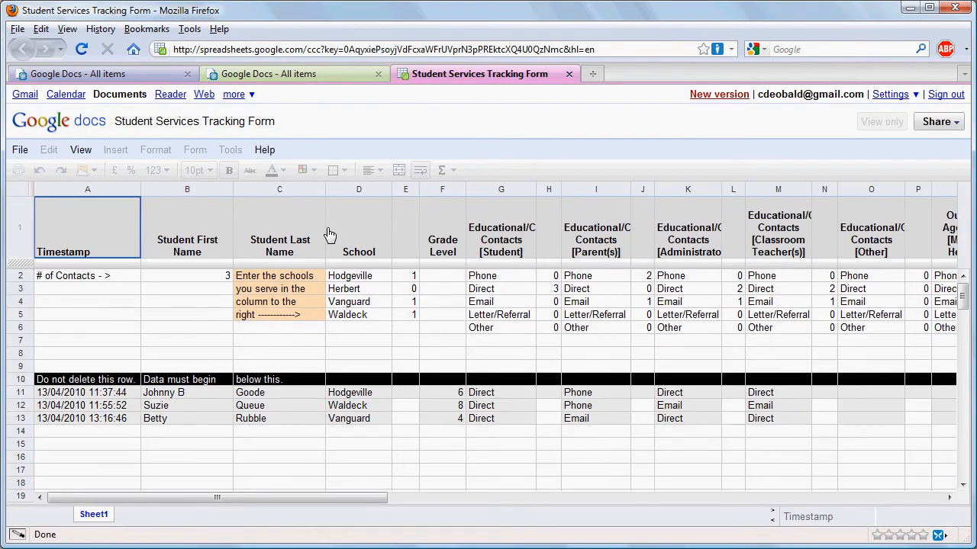
click(20, 150)
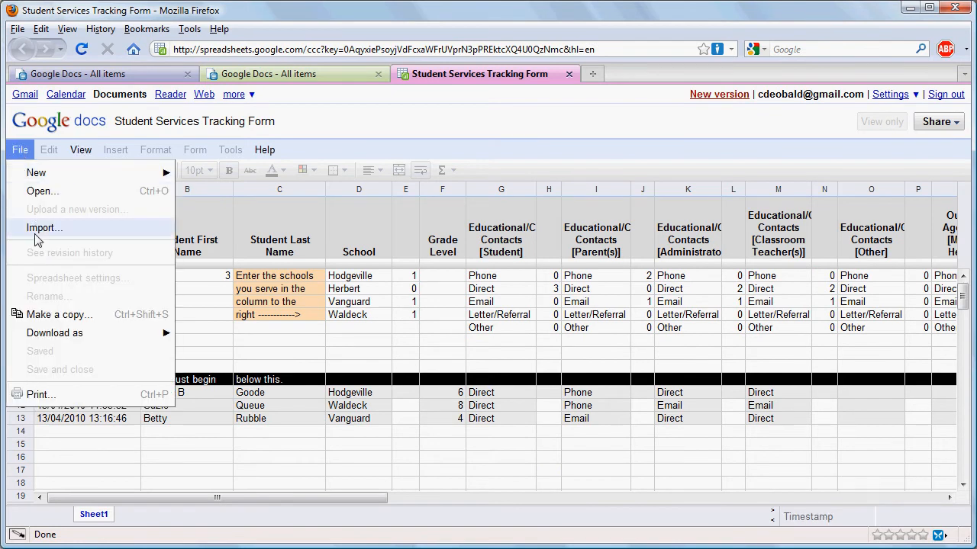
click(43, 316)
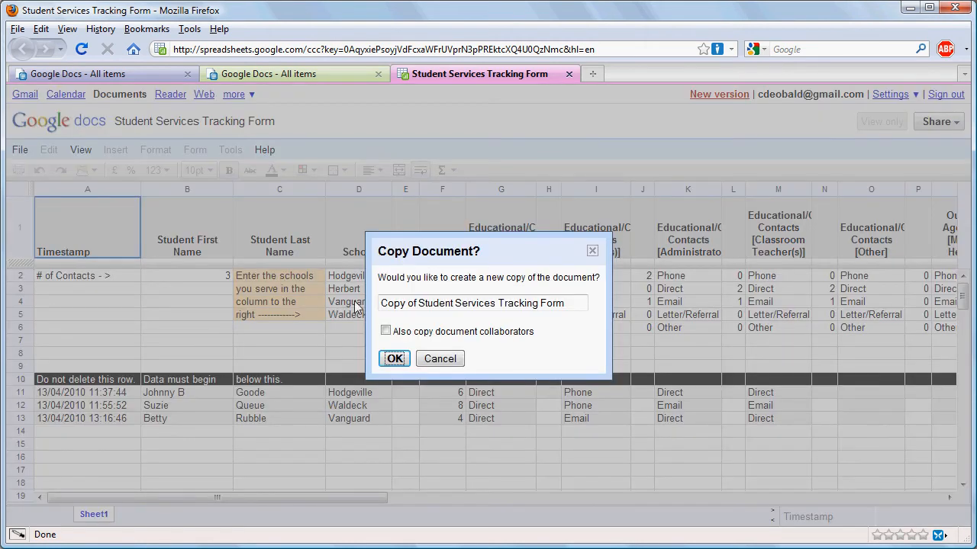
click(393, 360)
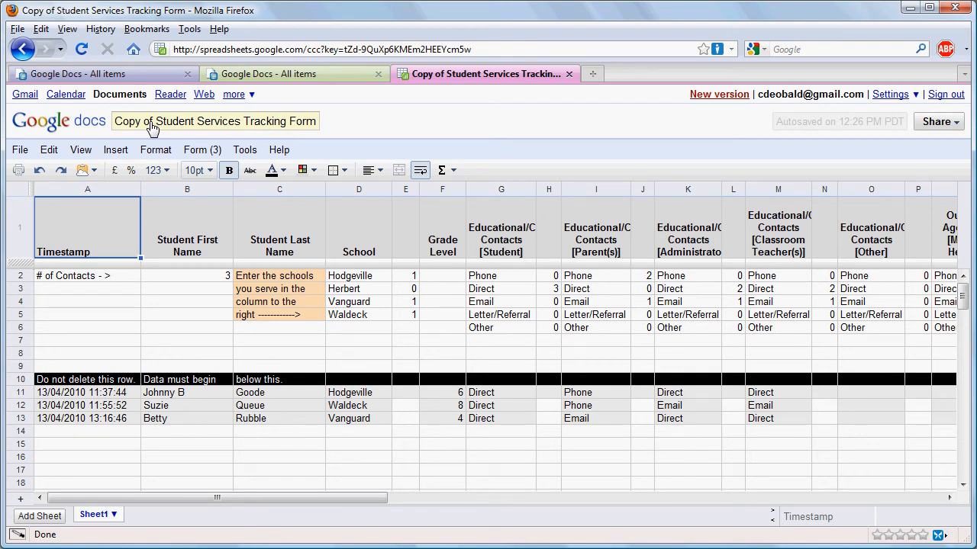
Step: Rename the copied spreadsheet by adding the owner's first name in possessive form before "Copy of Student Services Tracking Form"
click(20, 151)
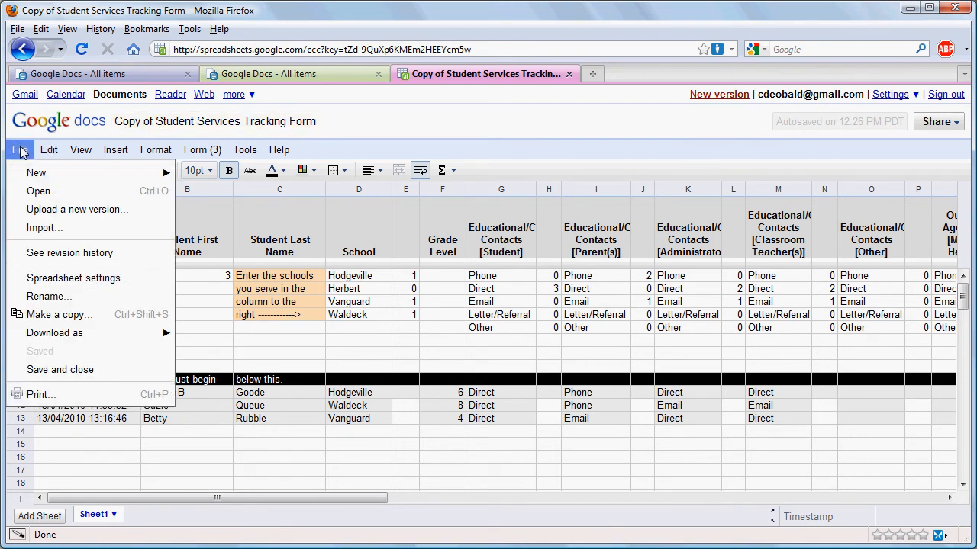
click(44, 299)
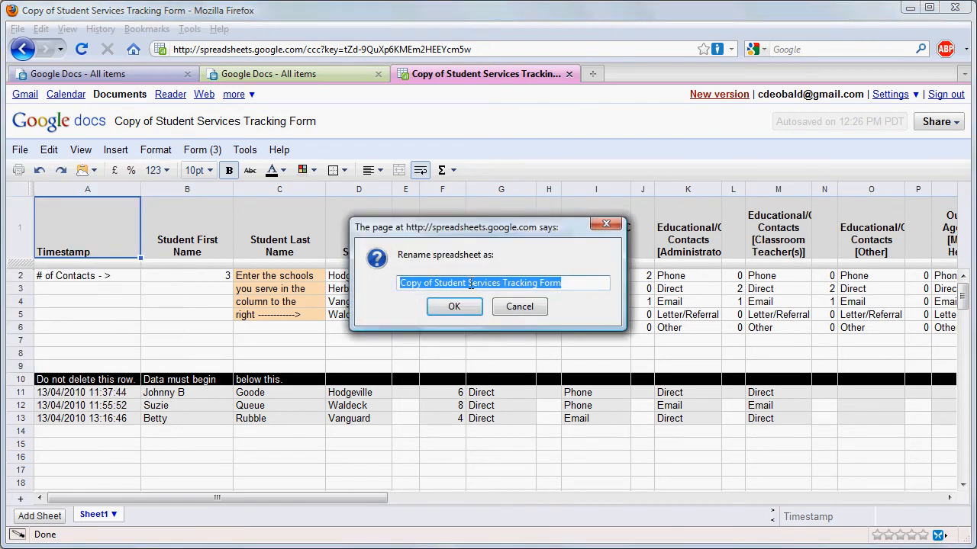
click(435, 286)
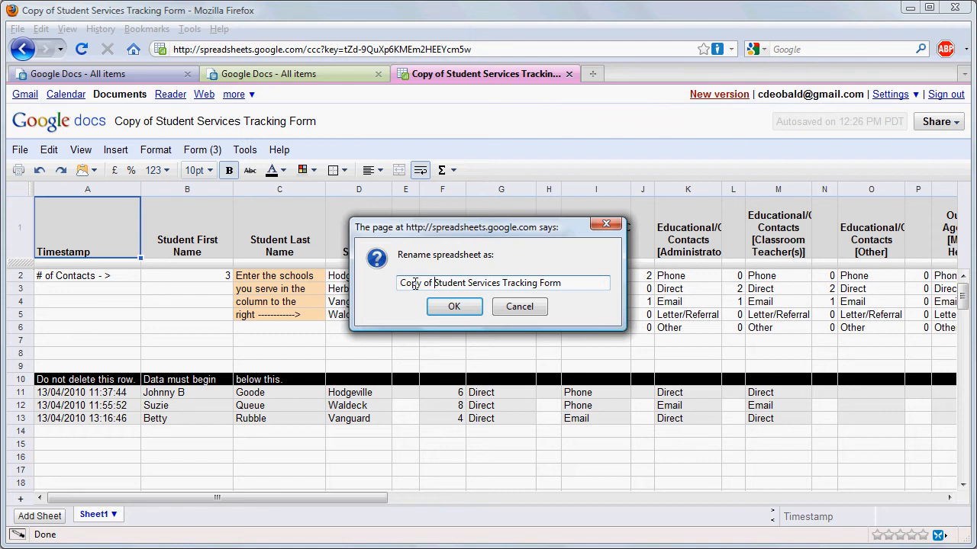
text(Cal's)
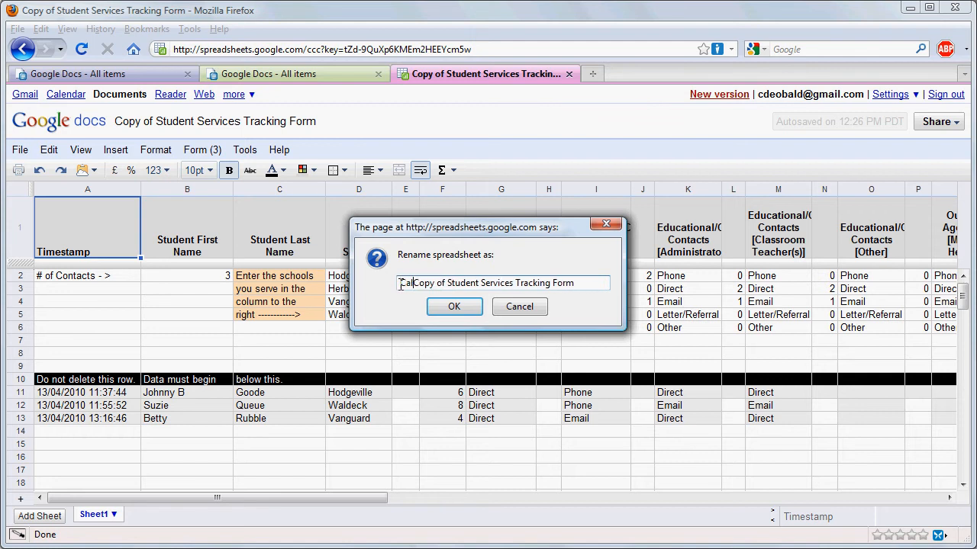
click(453, 307)
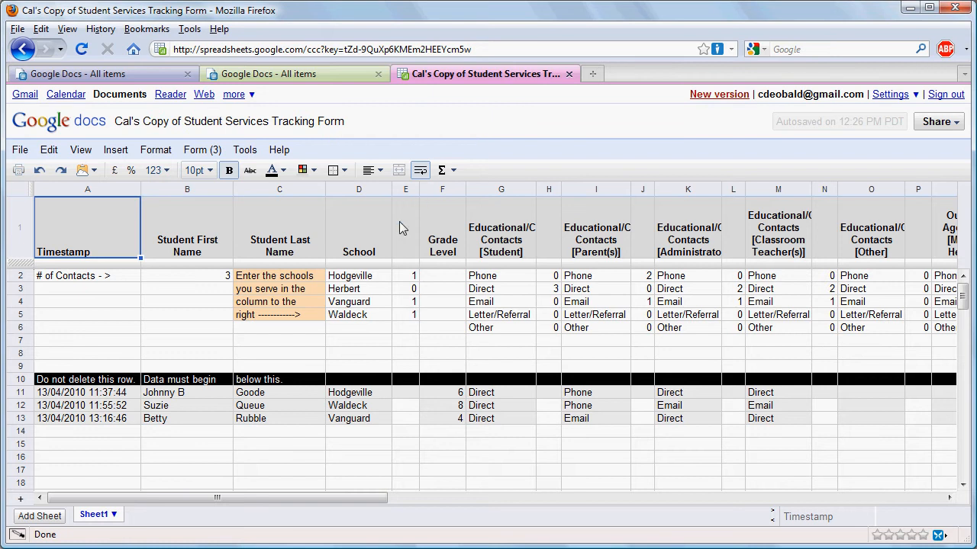
Step: Replace the schools in D2 to D5 with Ponteix, Val Marie, Frontier and Wymark
click(346, 280)
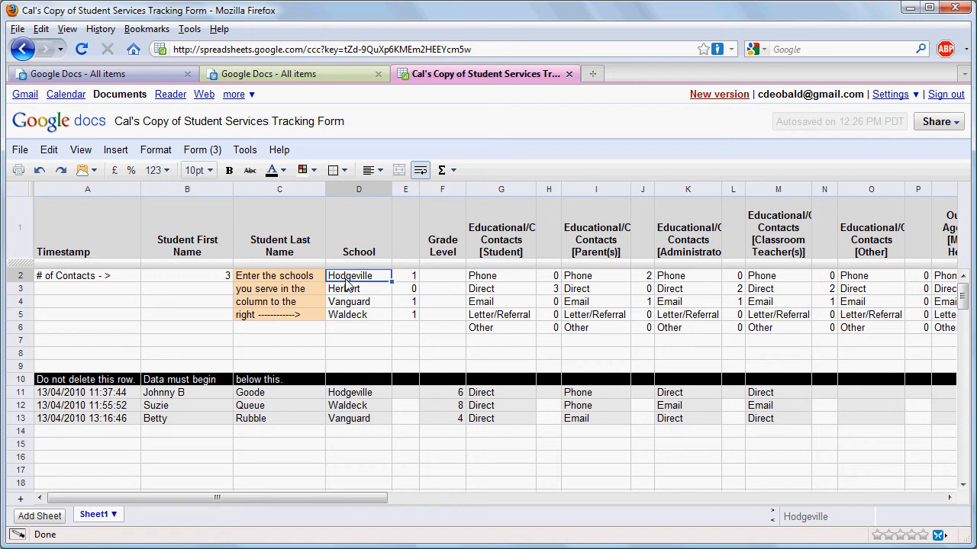
text(Porteix)
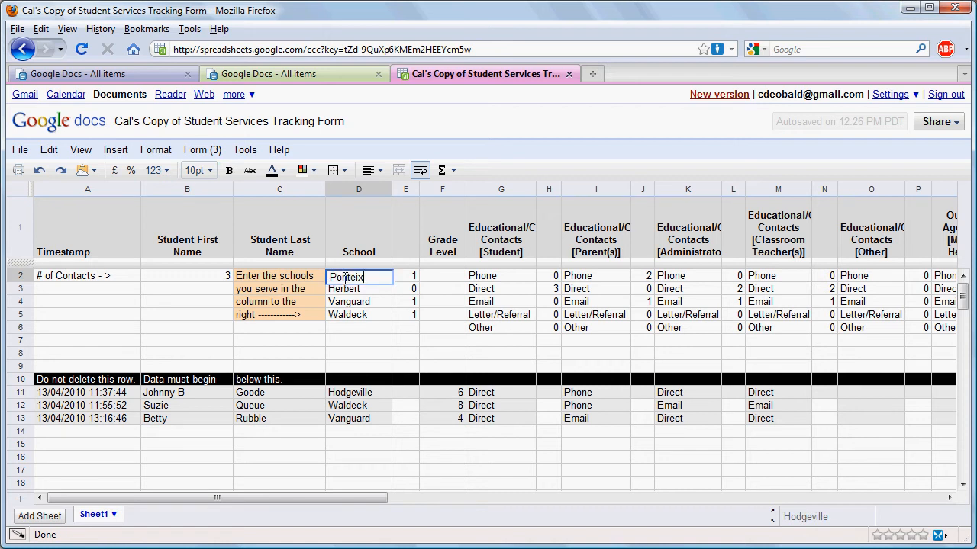
key(Return)
text(Val Marie)
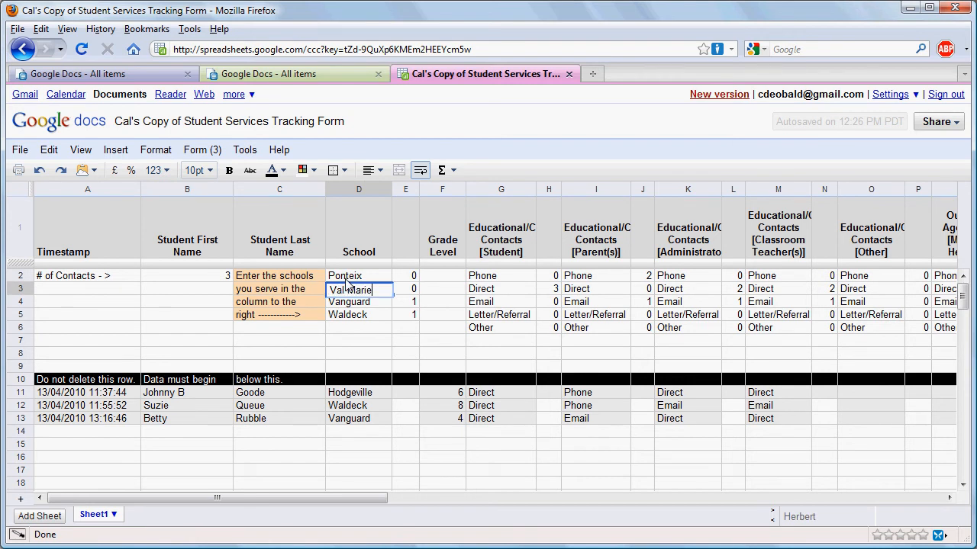
key(Return)
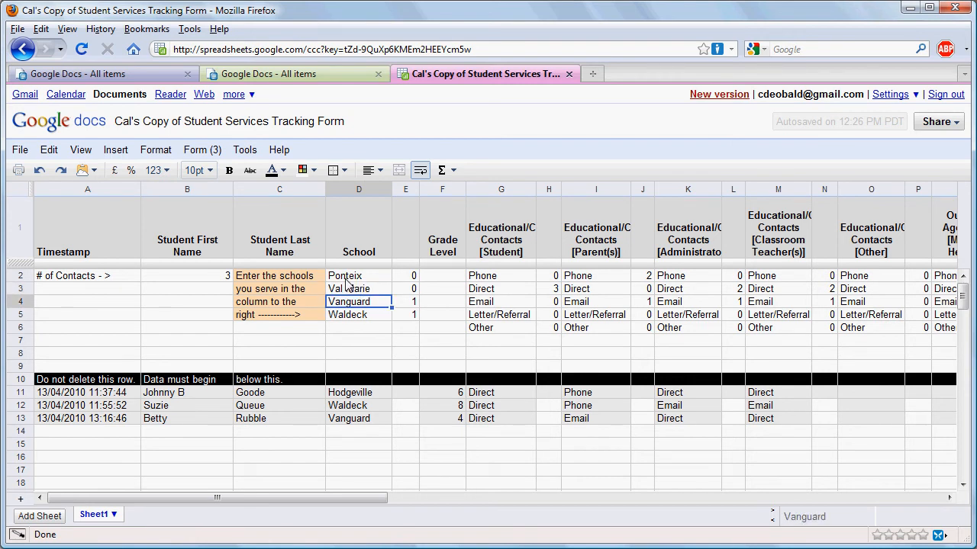
text(Frontier)
key(Return)
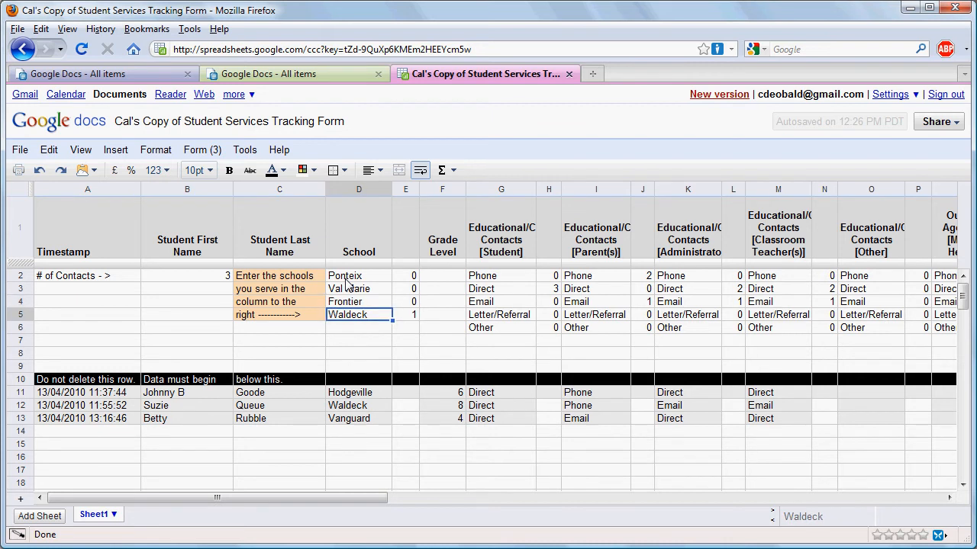
text(Wymark)
key(Return)
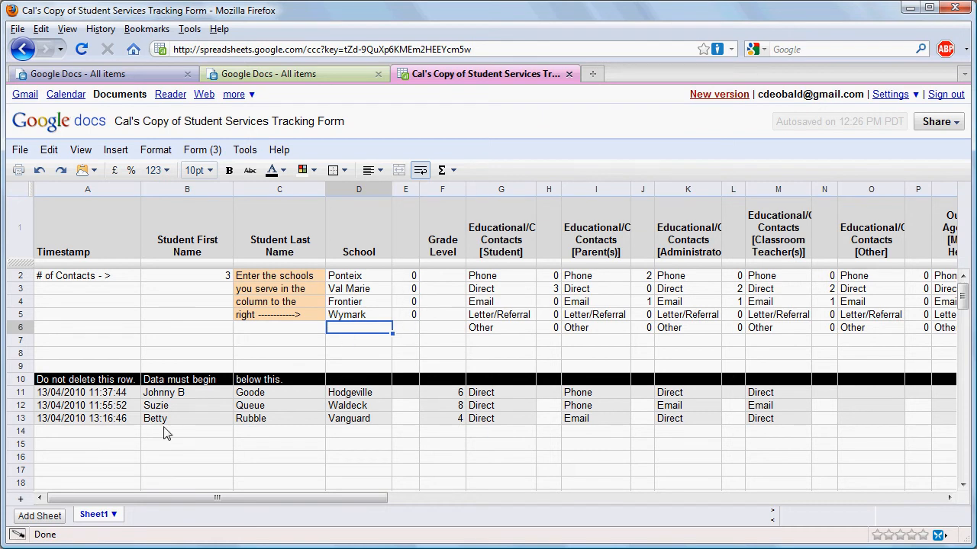
Step: Delete the sample student entries in rows 11 to 13 below the black divider row
mouse_move(23, 397)
mouse_down()
mouse_move(23, 418)
mouse_move(23, 400)
mouse_up()
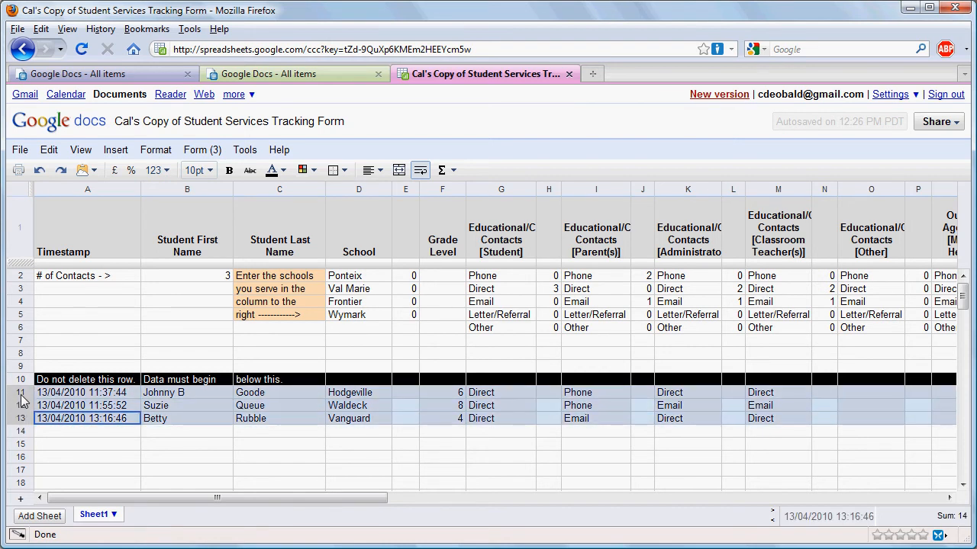
right_click(22, 400)
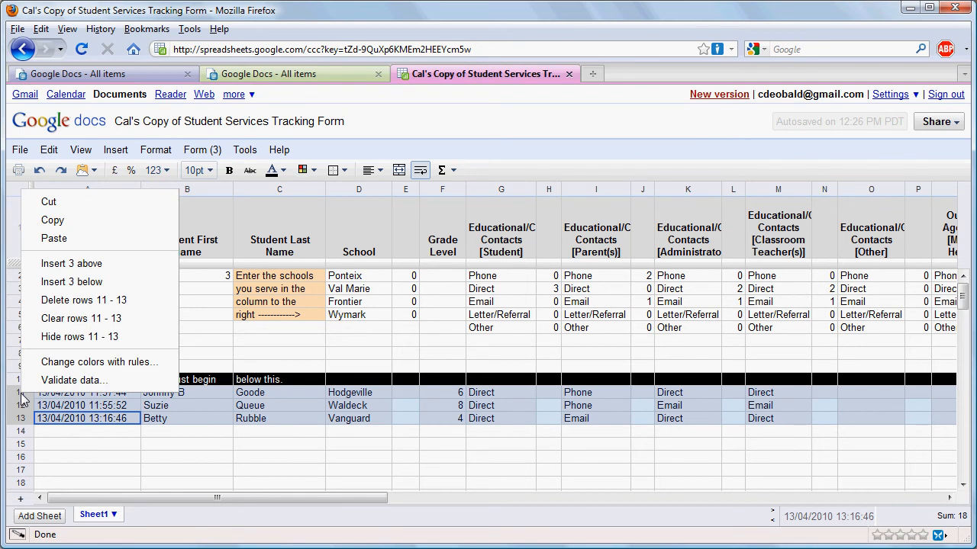
click(69, 302)
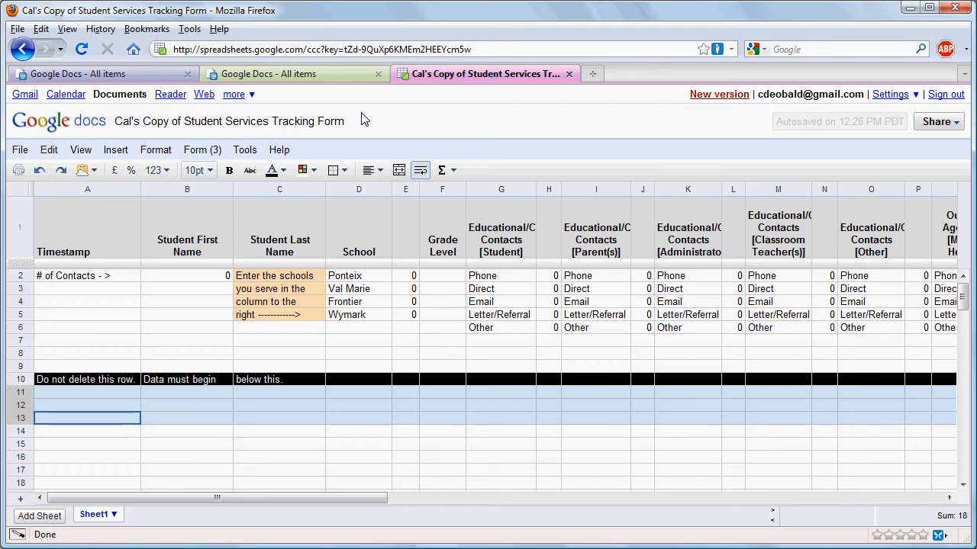
Step: Open the spreadsheet's live form and copy its web address
click(201, 153)
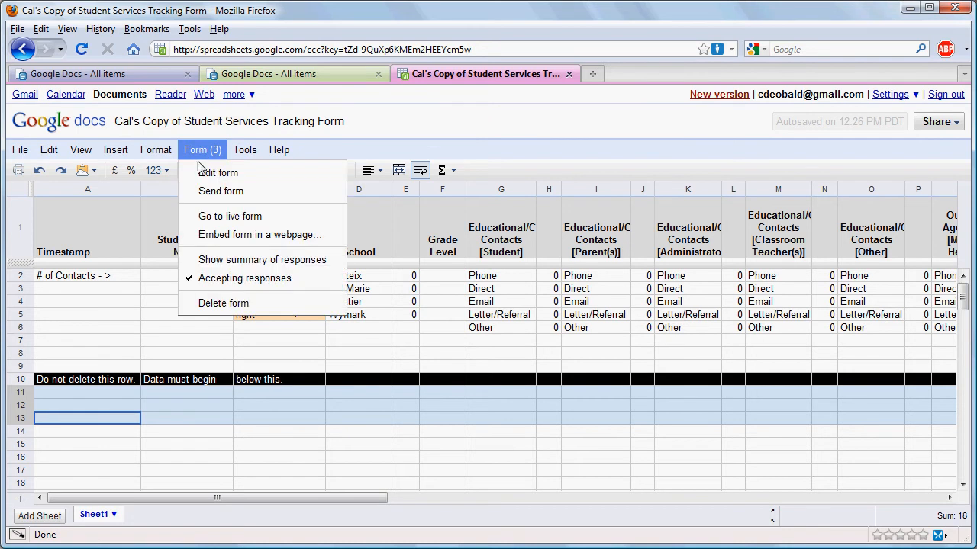
click(204, 217)
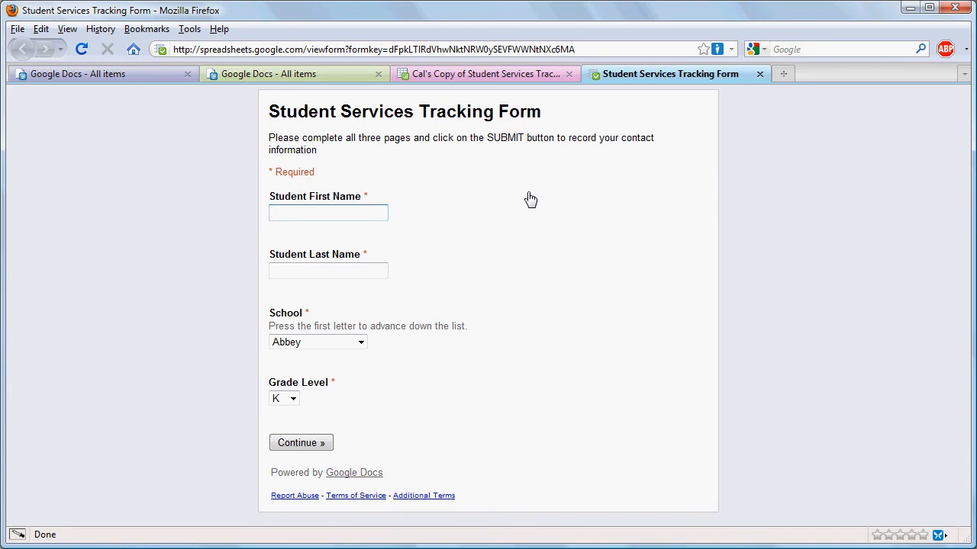
click(583, 50)
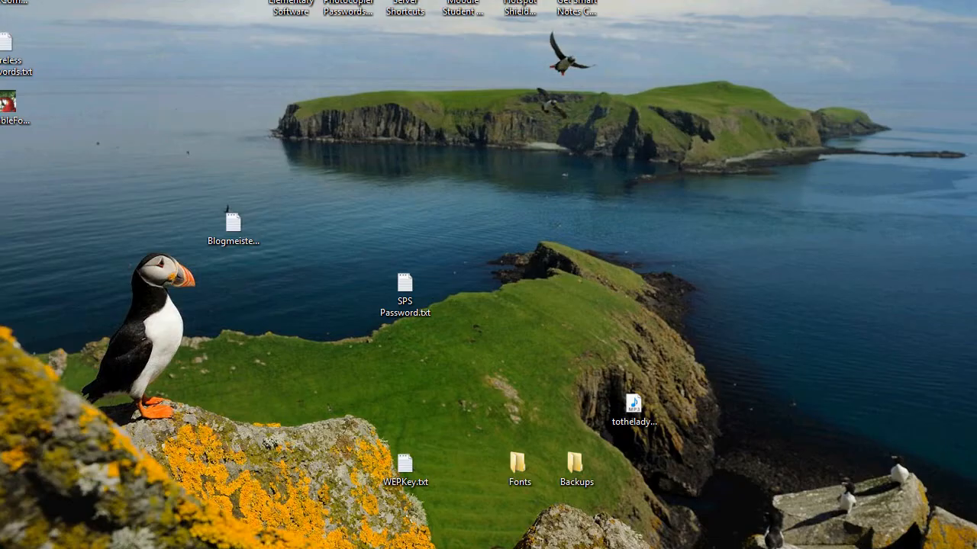
Step: Switch to the desktop and start a new shortcut there, using the copied form address as its location
right_click(465, 222)
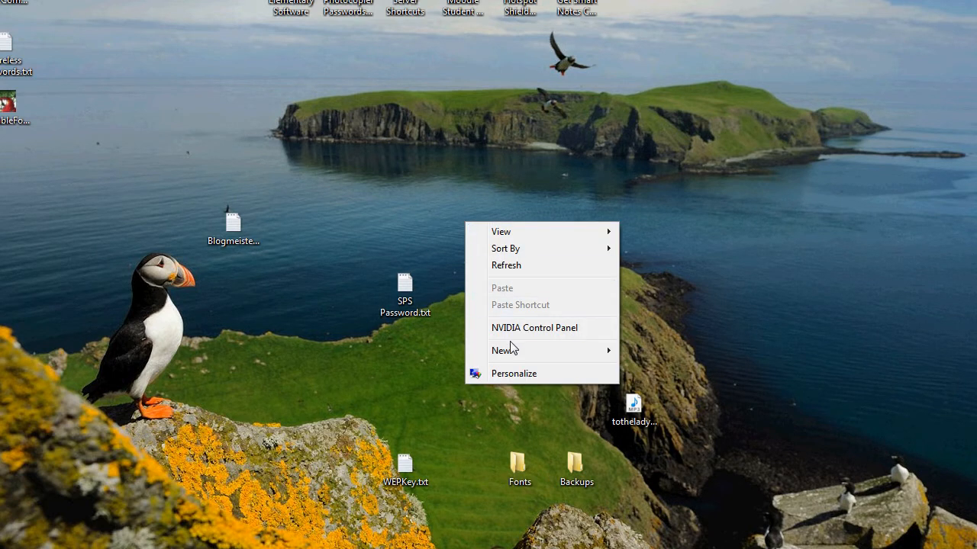
mouse_move(512, 351)
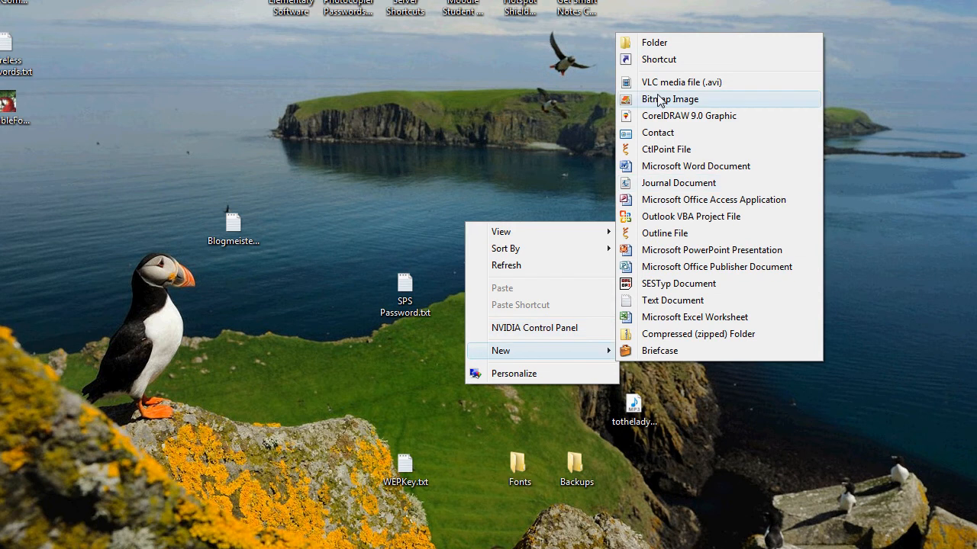
click(658, 61)
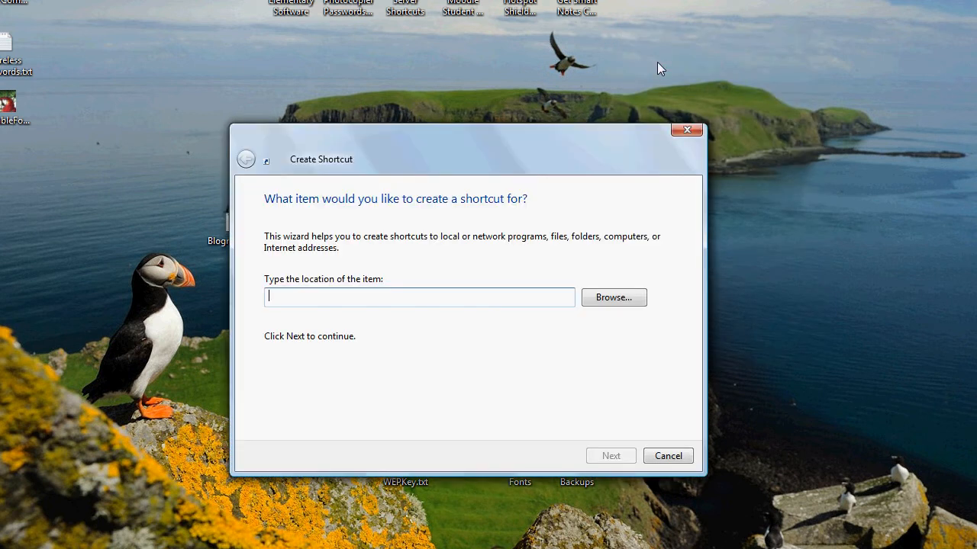
key(ctrl+v)
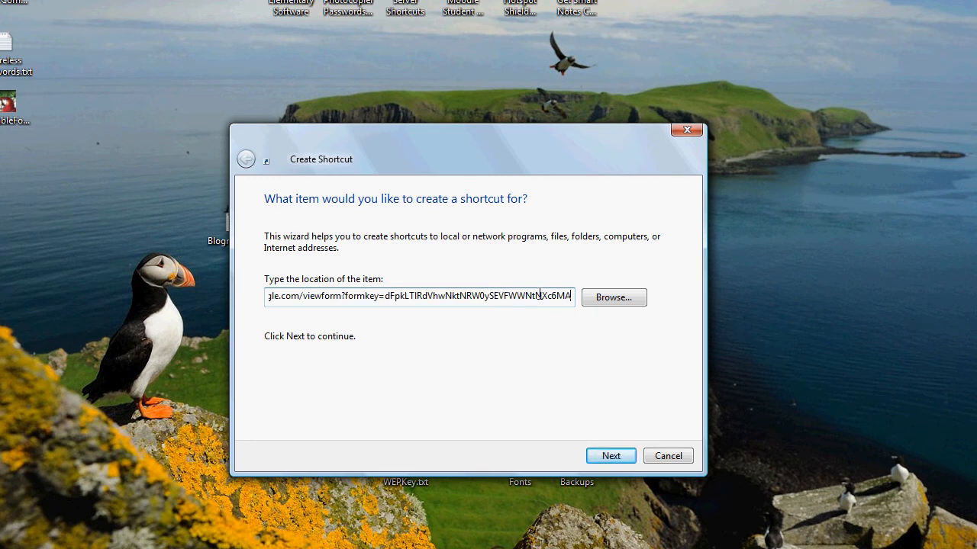
click(607, 456)
Step: Name the shortcut "Student Tracking Form" and finish creating it
key(BackSpace)
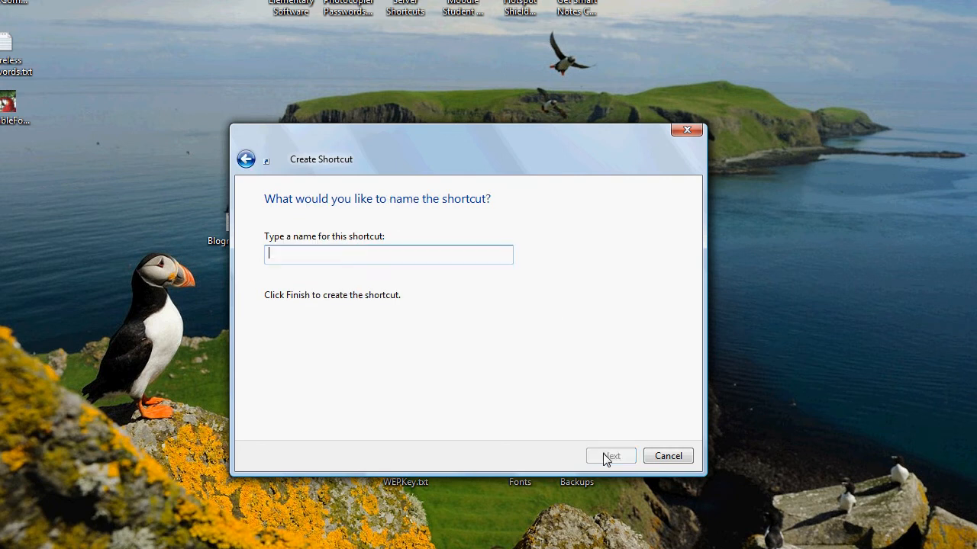
text(Studenet S)
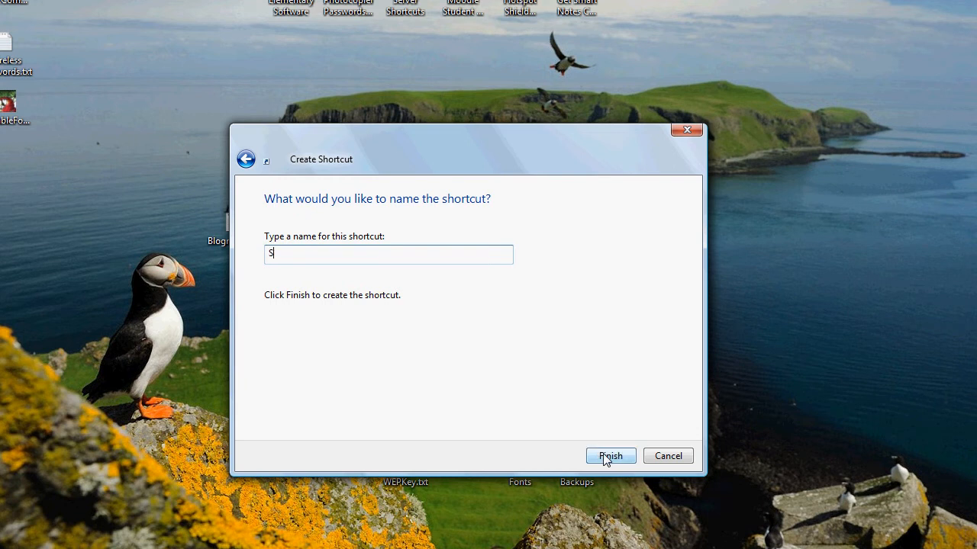
key(BackSpace)
key(BackSpace)
key(BackSpace)
key(BackSpace)
key(BackSpace)
text(nt Tracking form)
key(BackSpace)
key(BackSpace)
key(BackSpace)
key(BackSpace)
text(Form)
click(619, 455)
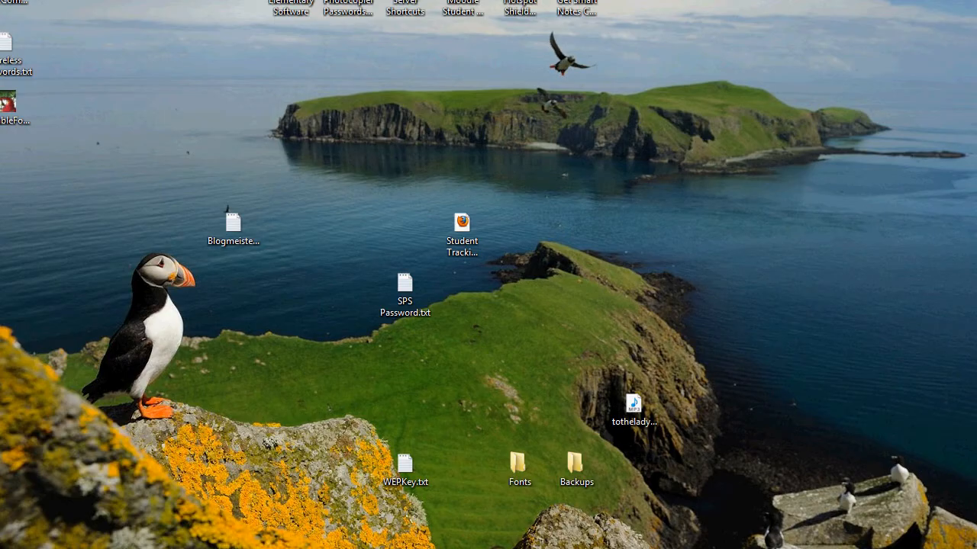
Step: Switch back to the live form in Firefox and enter the student's first and last name
click(295, 548)
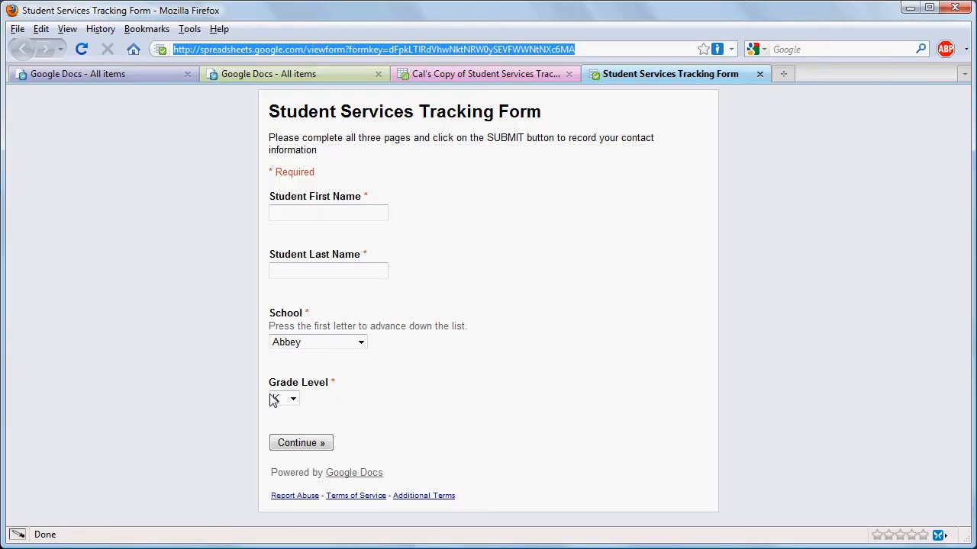
click(289, 211)
text(Johnny)
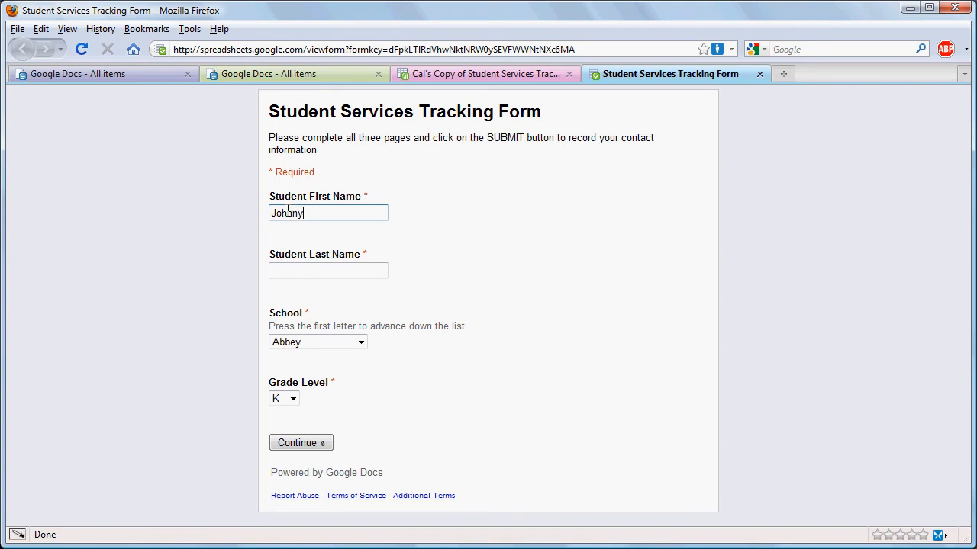
text( B)
text(Goode)
key(Tab)
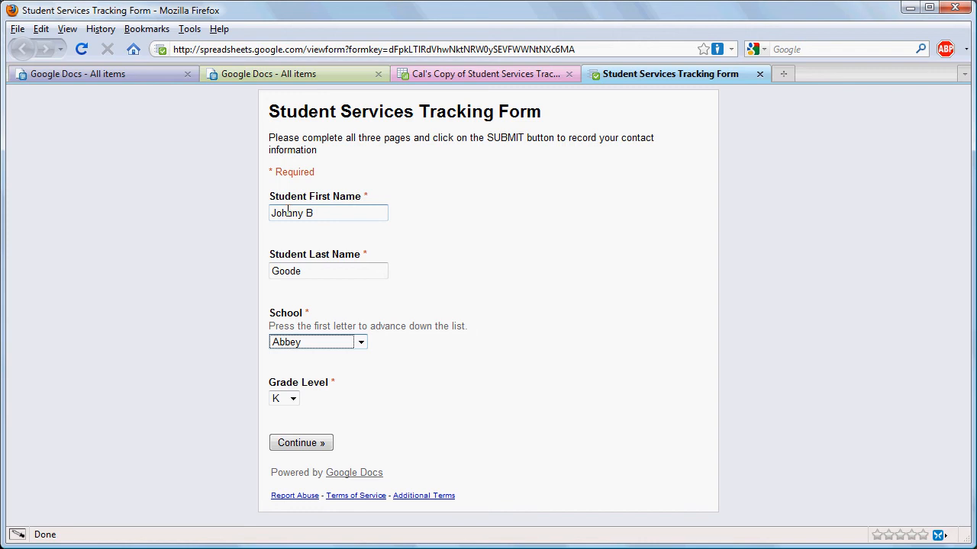
Step: Set the school to Wymark and the grade level to 7, and continue to the contact information page
key(w)
key(w)
key(Tab)
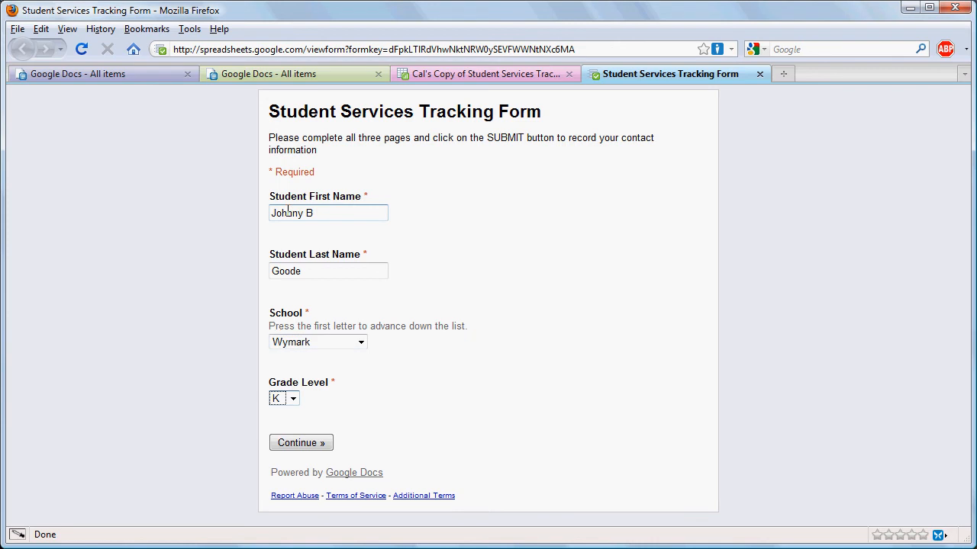
key(7)
key(Tab)
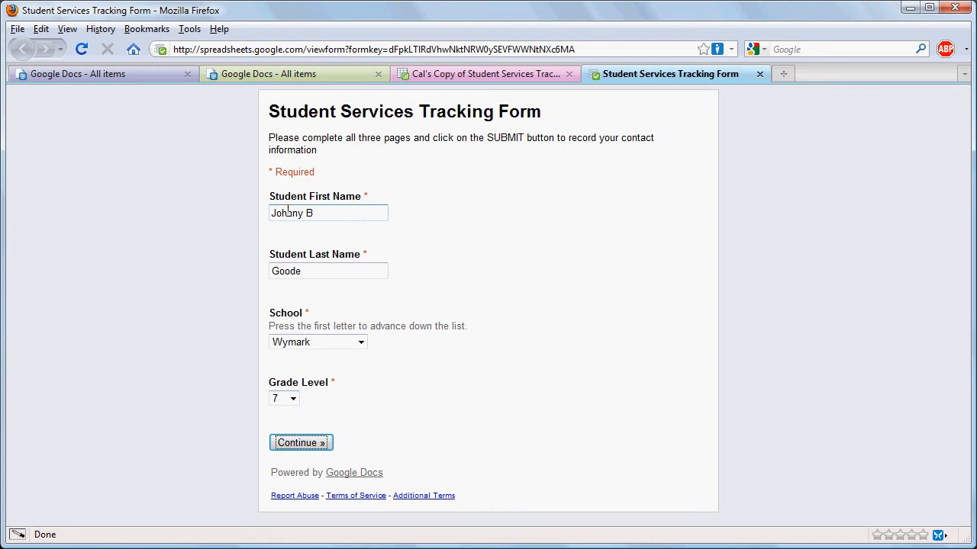
key(Return)
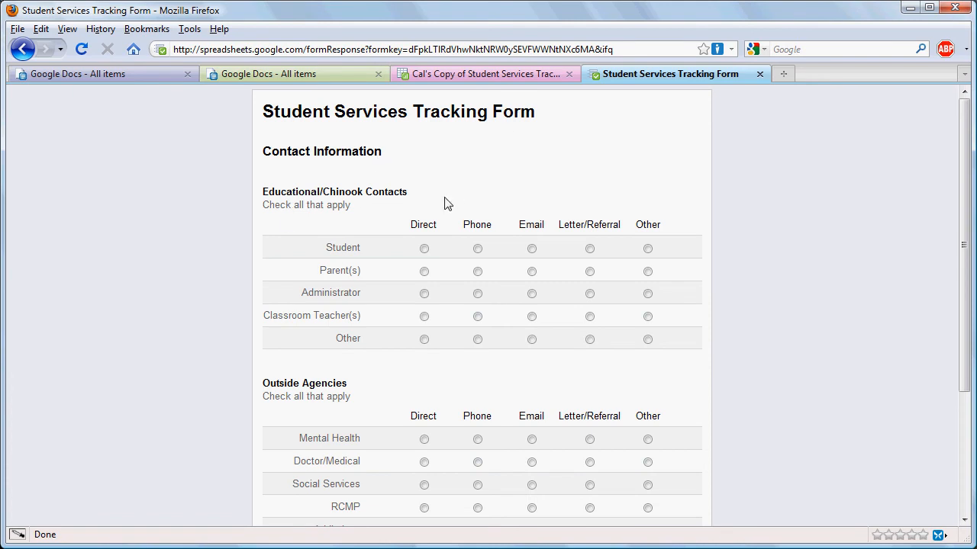
Step: Mark the educational contacts as Direct for Student, Phone for Parent(s), and Email for Administrator and Classroom Teacher(s)
click(424, 250)
click(478, 275)
click(533, 296)
click(533, 317)
click(965, 520)
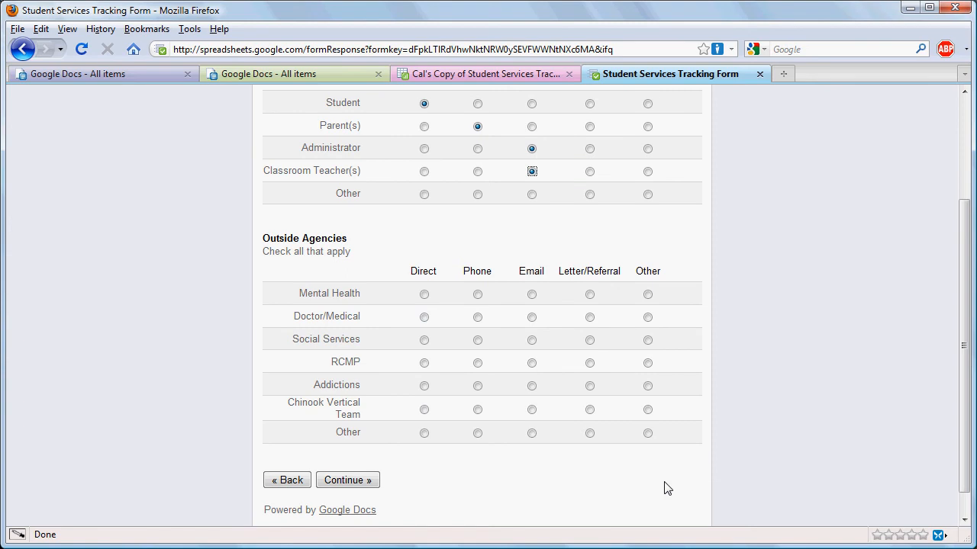
Step: Mark the Chinook Vertical Team contact as Email, and set the contact result to Frequent Check-in on the summary page
click(532, 410)
click(361, 485)
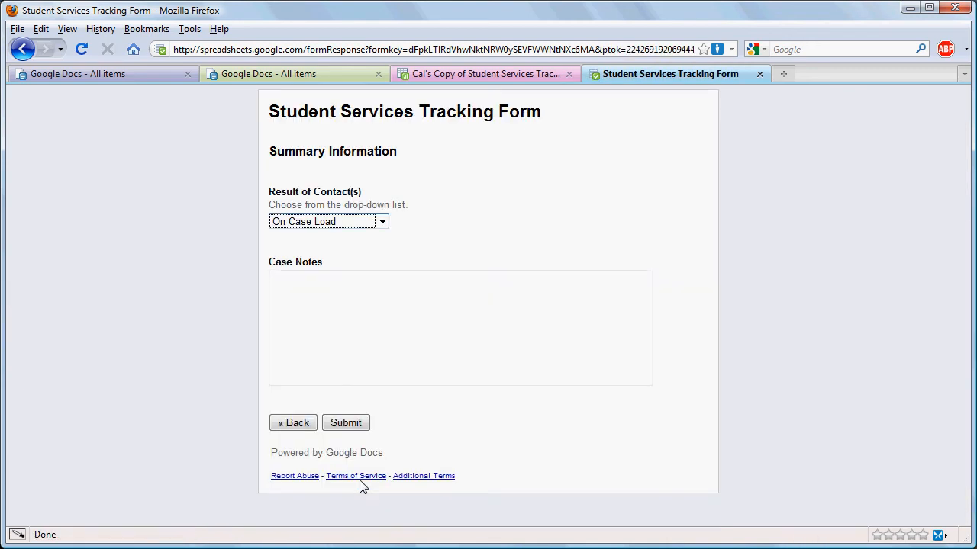
click(383, 223)
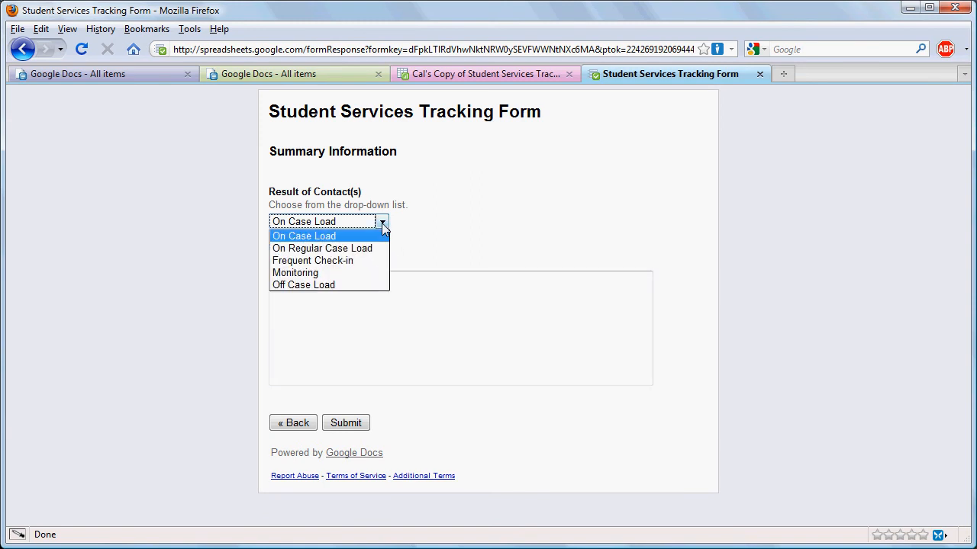
click(363, 261)
Step: Enter a case note that the student says he will live up to his name, submit the response and return to a blank form
click(356, 284)
text(Jo)
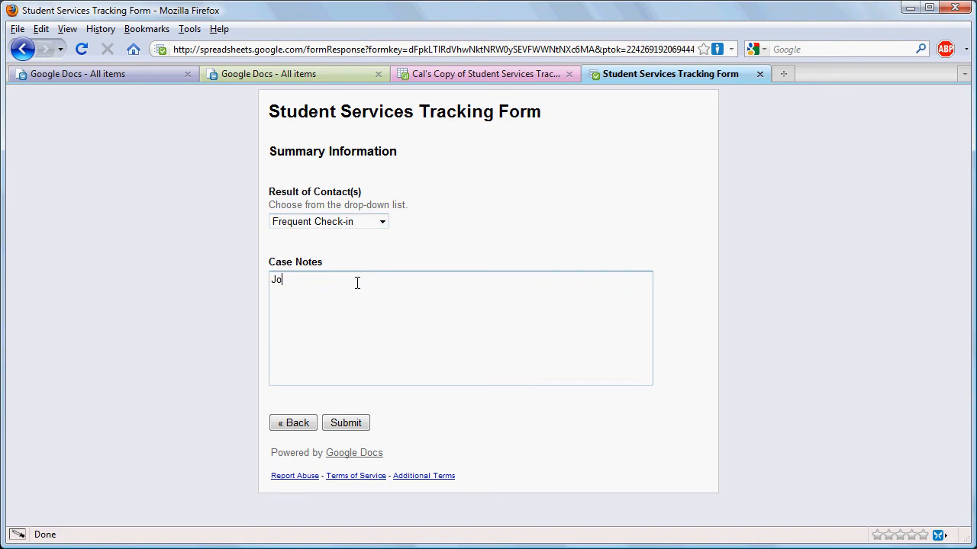
text(hnny says he will live )
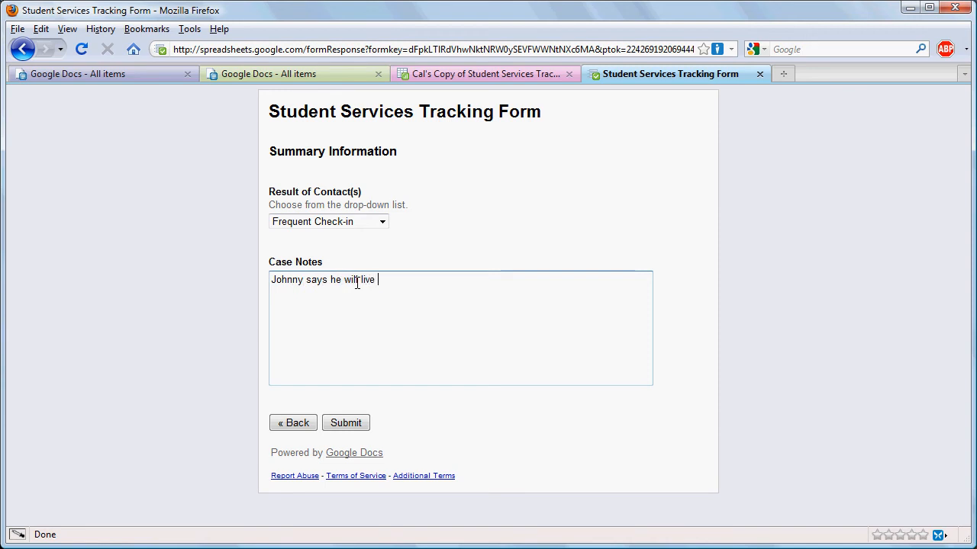
text(up to his name.)
click(360, 425)
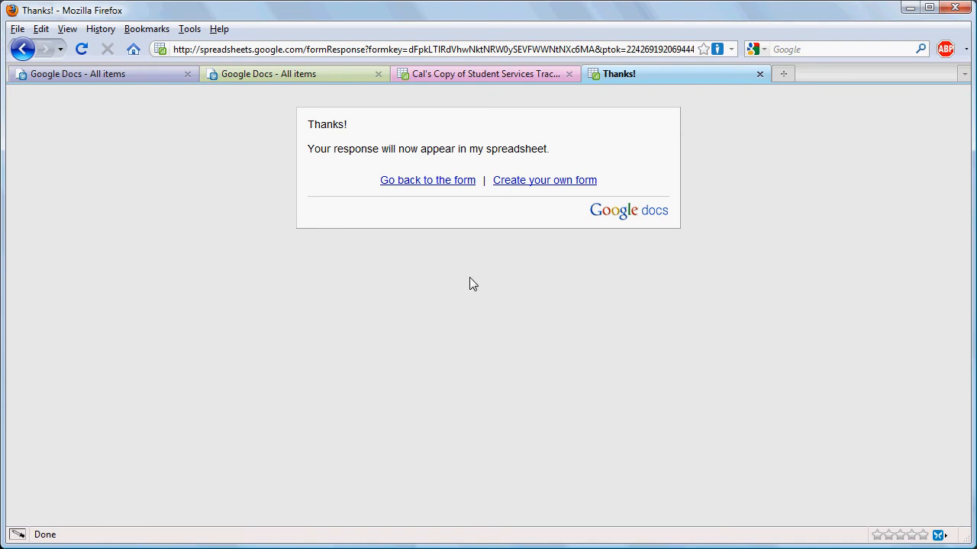
click(441, 188)
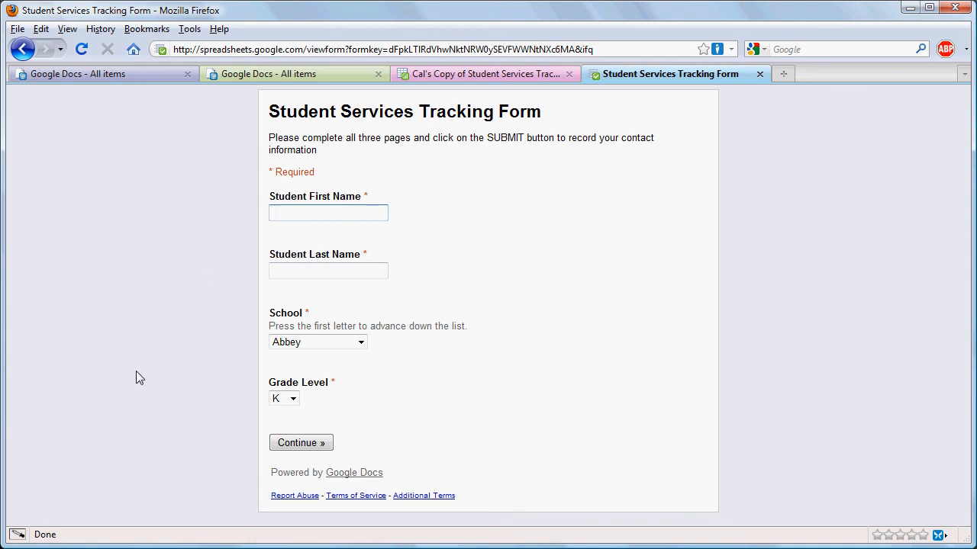
Step: Switch to the copied tracking spreadsheet and review the submitted response in row 11 and the tallies across to Contact Totals
click(84, 548)
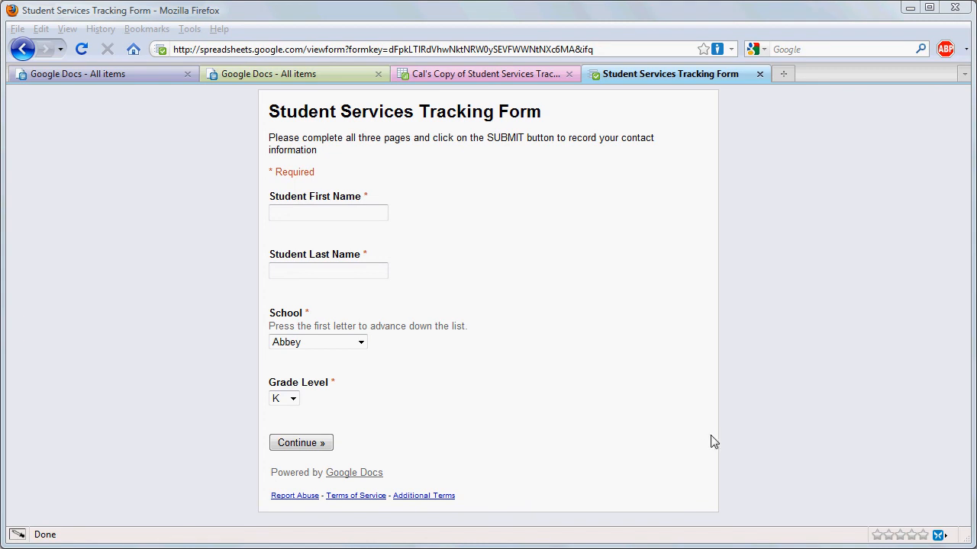
click(529, 79)
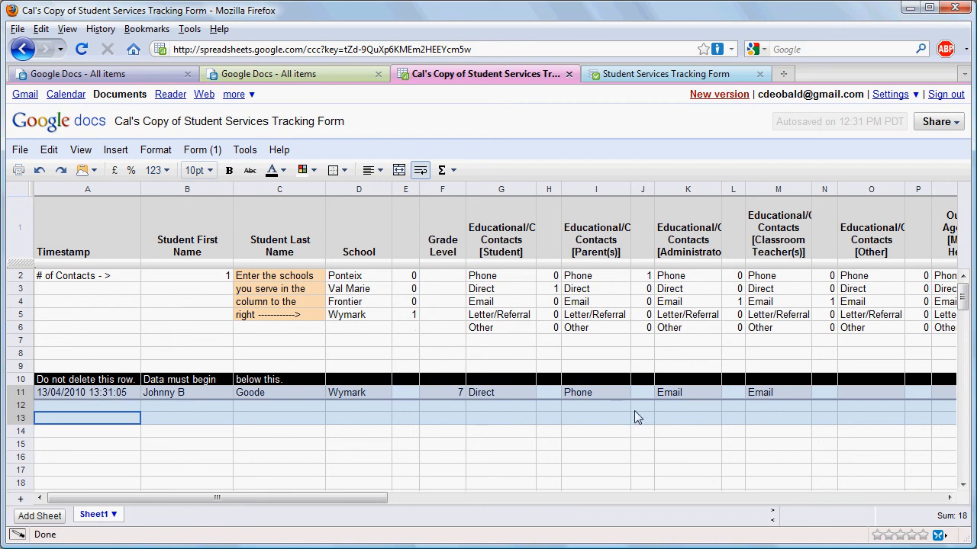
click(891, 496)
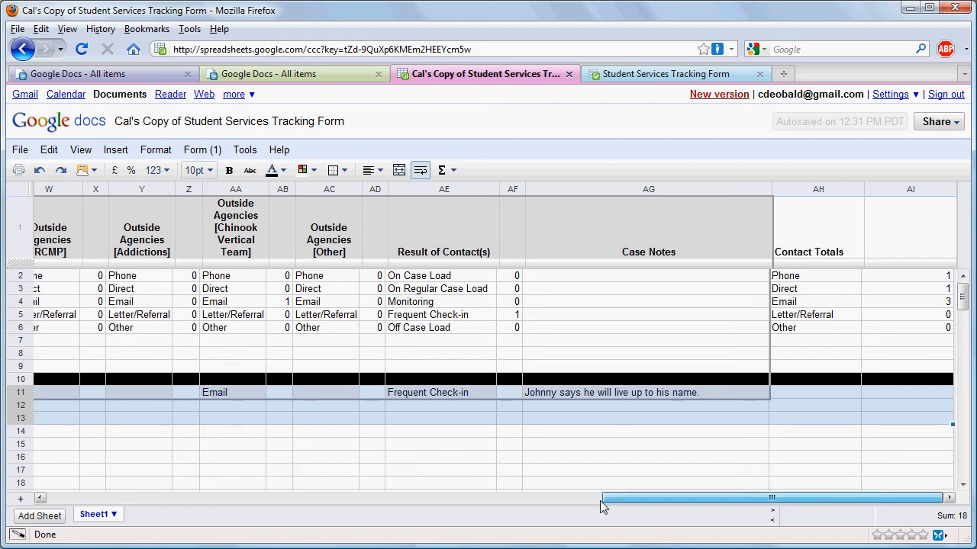
click(540, 499)
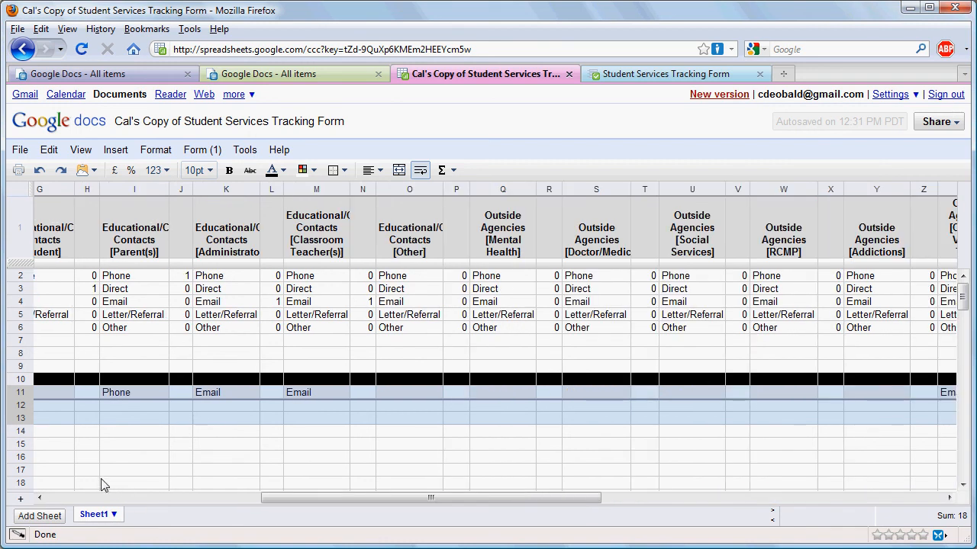
click(80, 497)
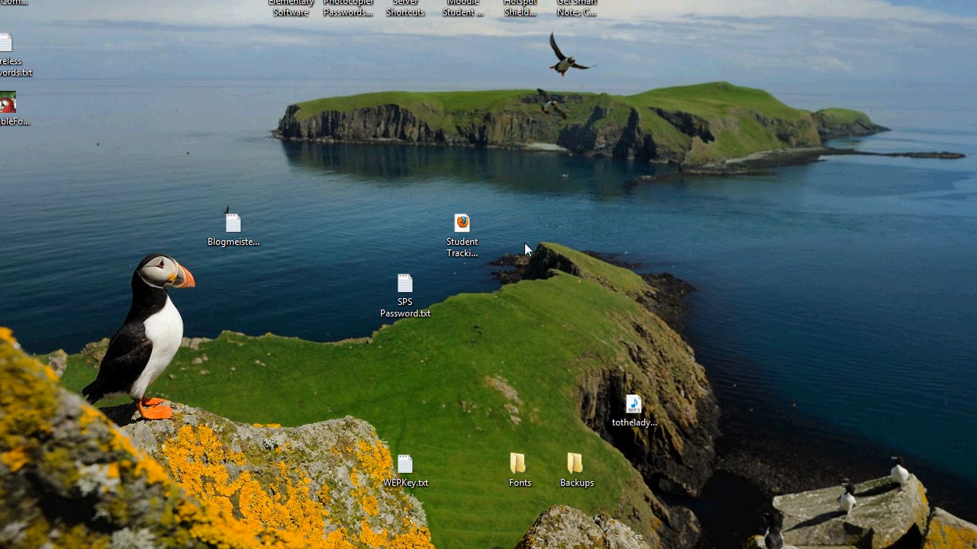
Step: Open the form from its desktop shortcut and enter the second student's first and last name
double_click(463, 229)
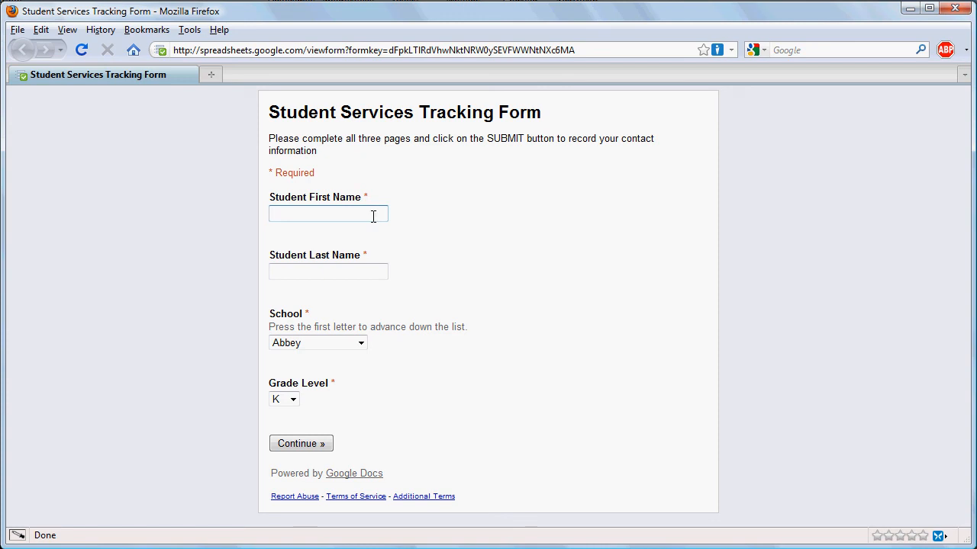
text(Suzie)
key(Tab)
text(Queue)
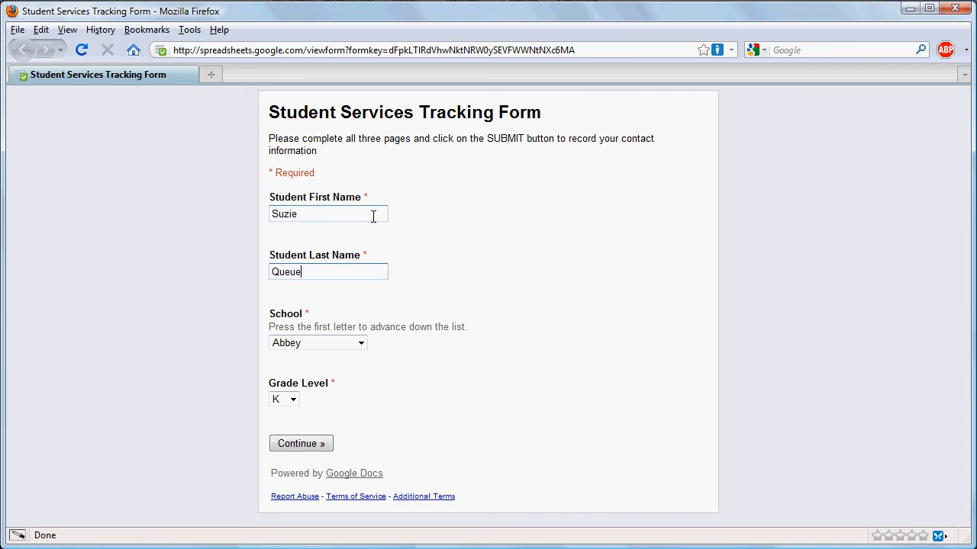
Step: Set the school to Ponteix and the grade level to 9, and continue to the contact information page
key(Tab)
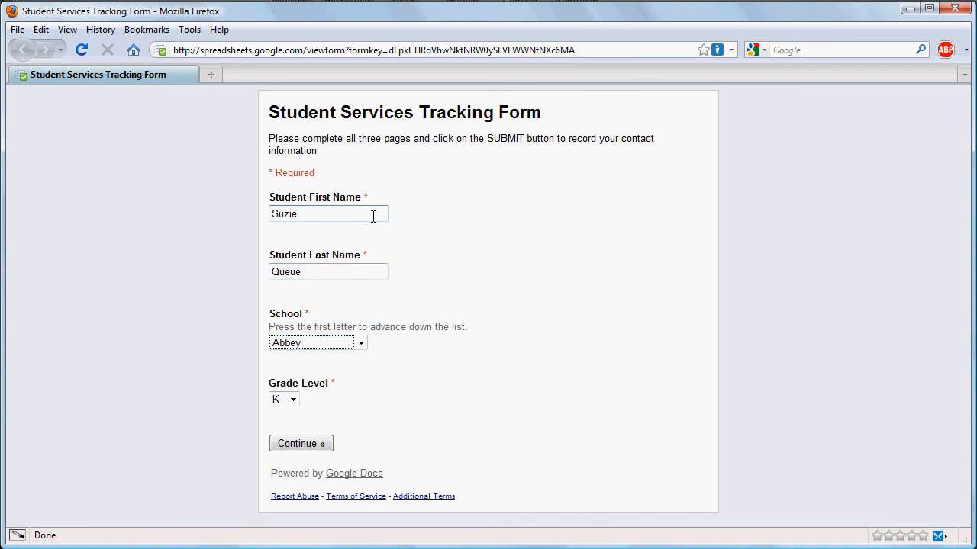
key(p)
key(Tab)
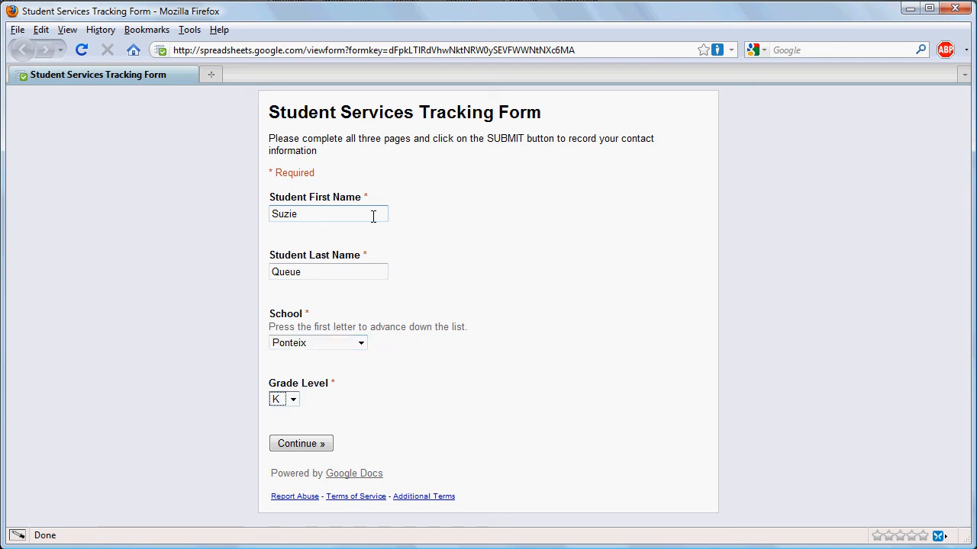
key(9)
key(Tab)
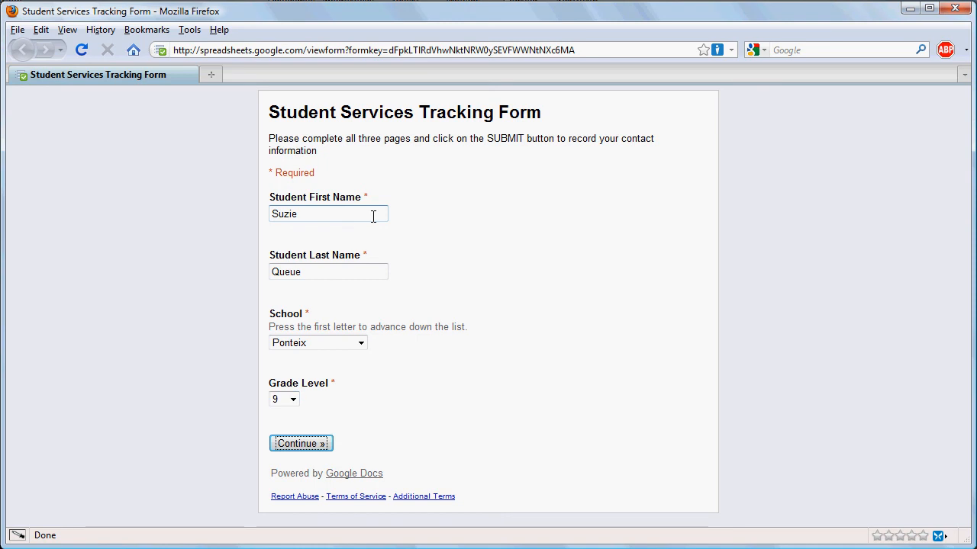
key(Return)
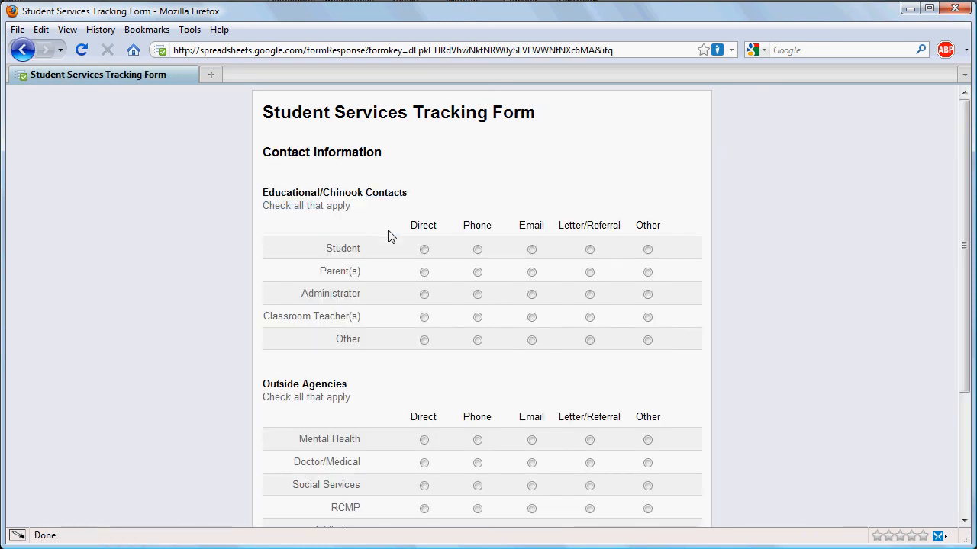
Step: Mark the educational contacts as Direct for Student and Email for Parent(s), and continue to the summary page
click(424, 250)
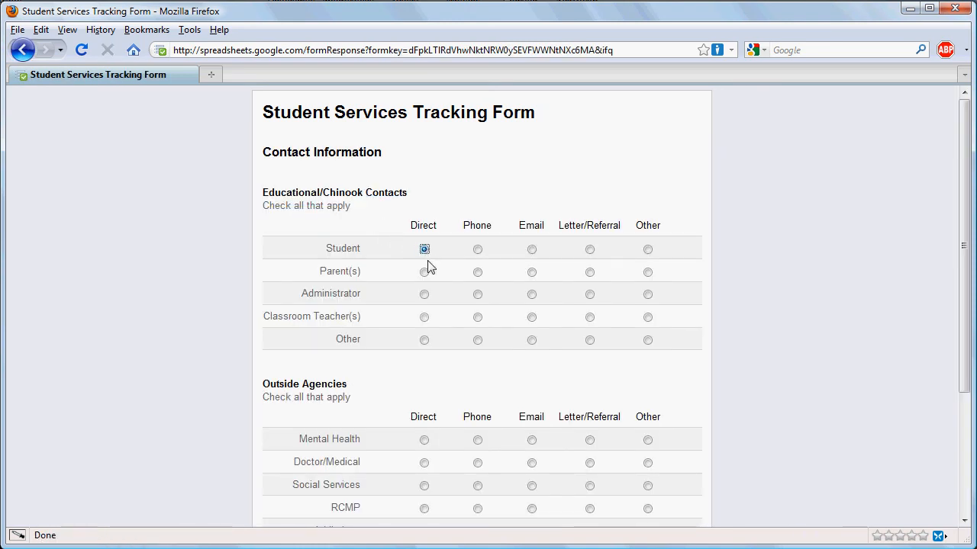
click(531, 273)
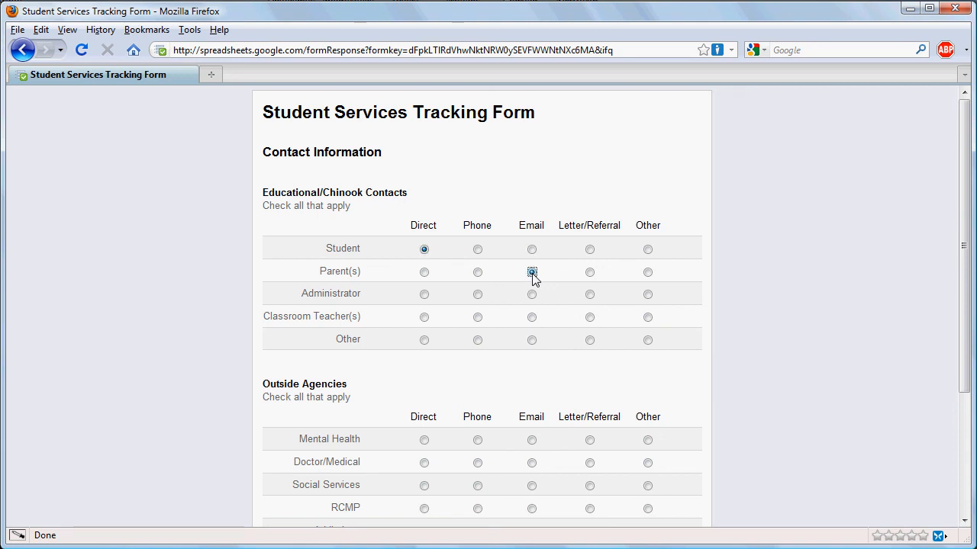
click(965, 522)
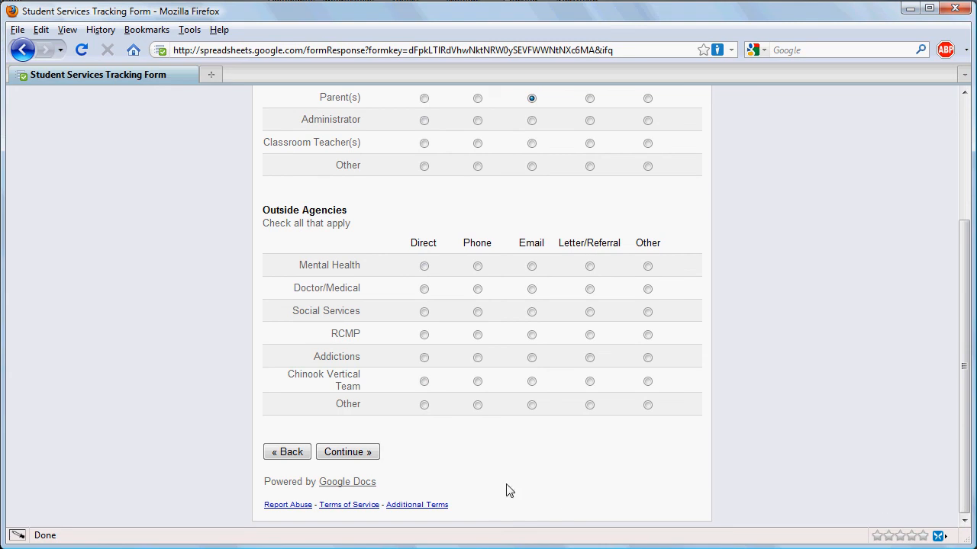
click(344, 457)
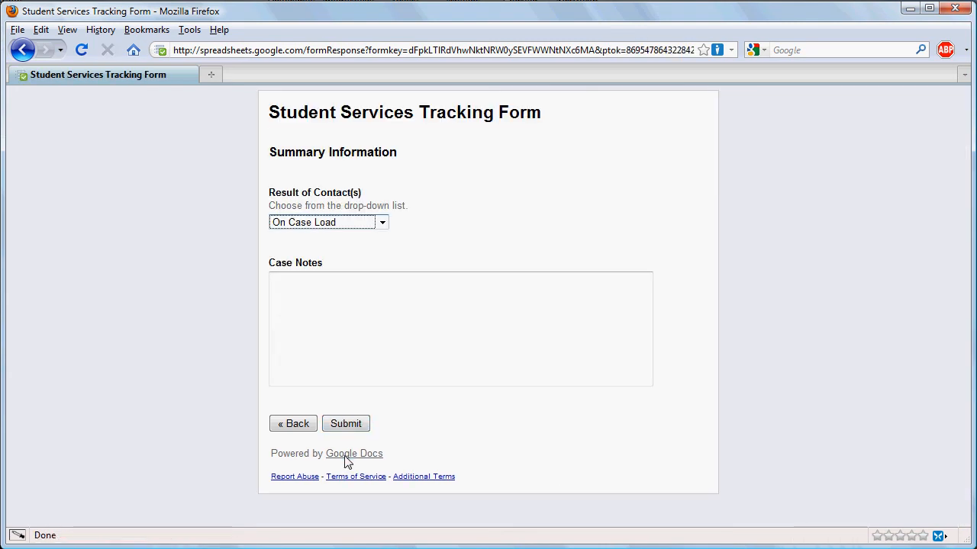
Step: Enter "Still work to do" as the case notes, submit the response and return to a blank form
click(330, 284)
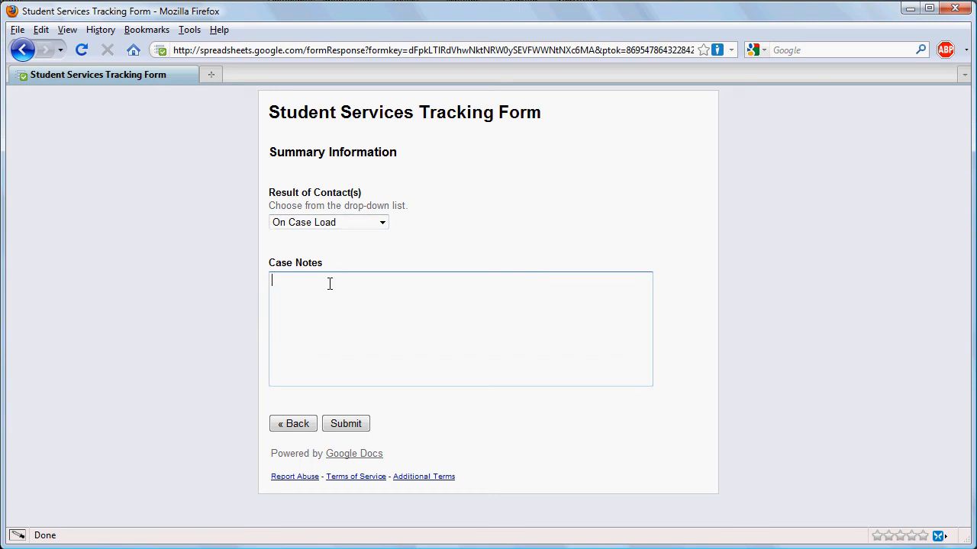
text(Still work to do)
click(348, 425)
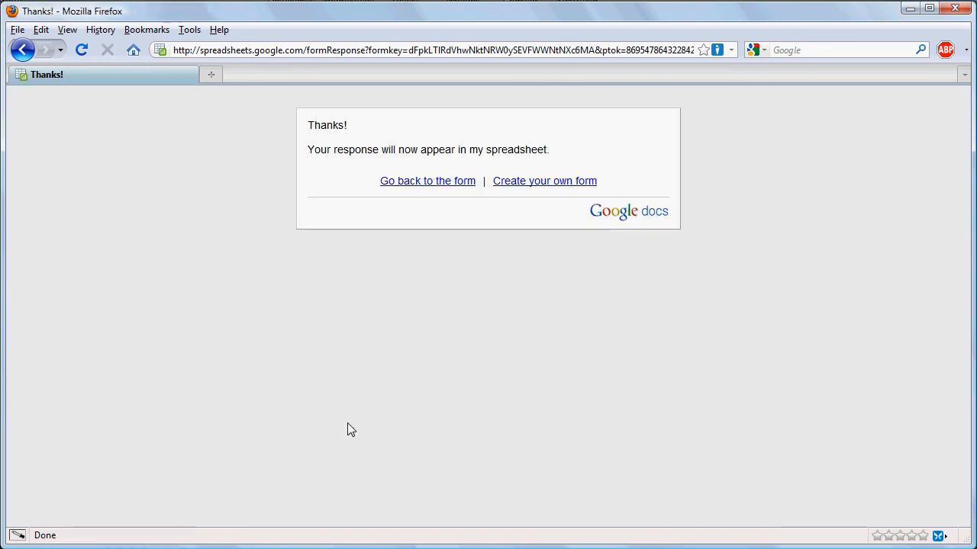
click(425, 184)
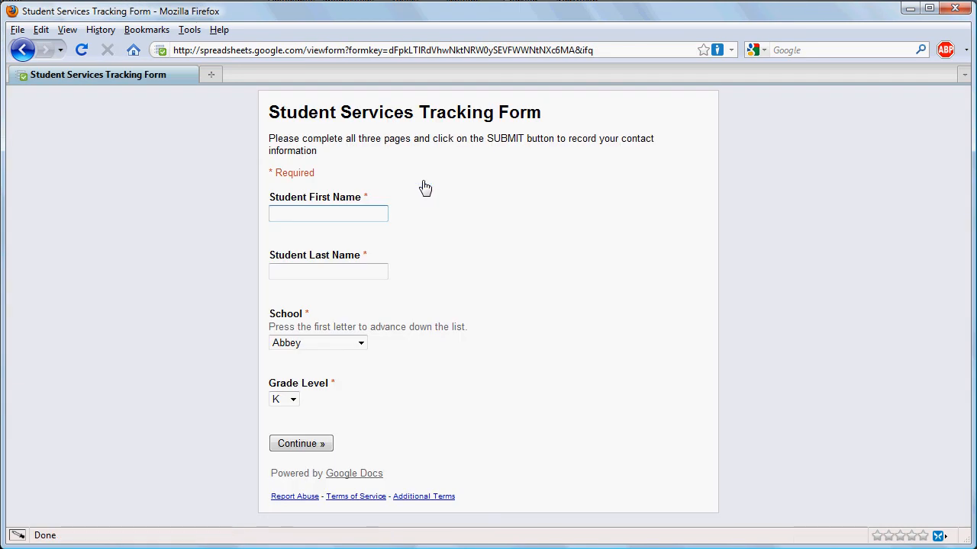